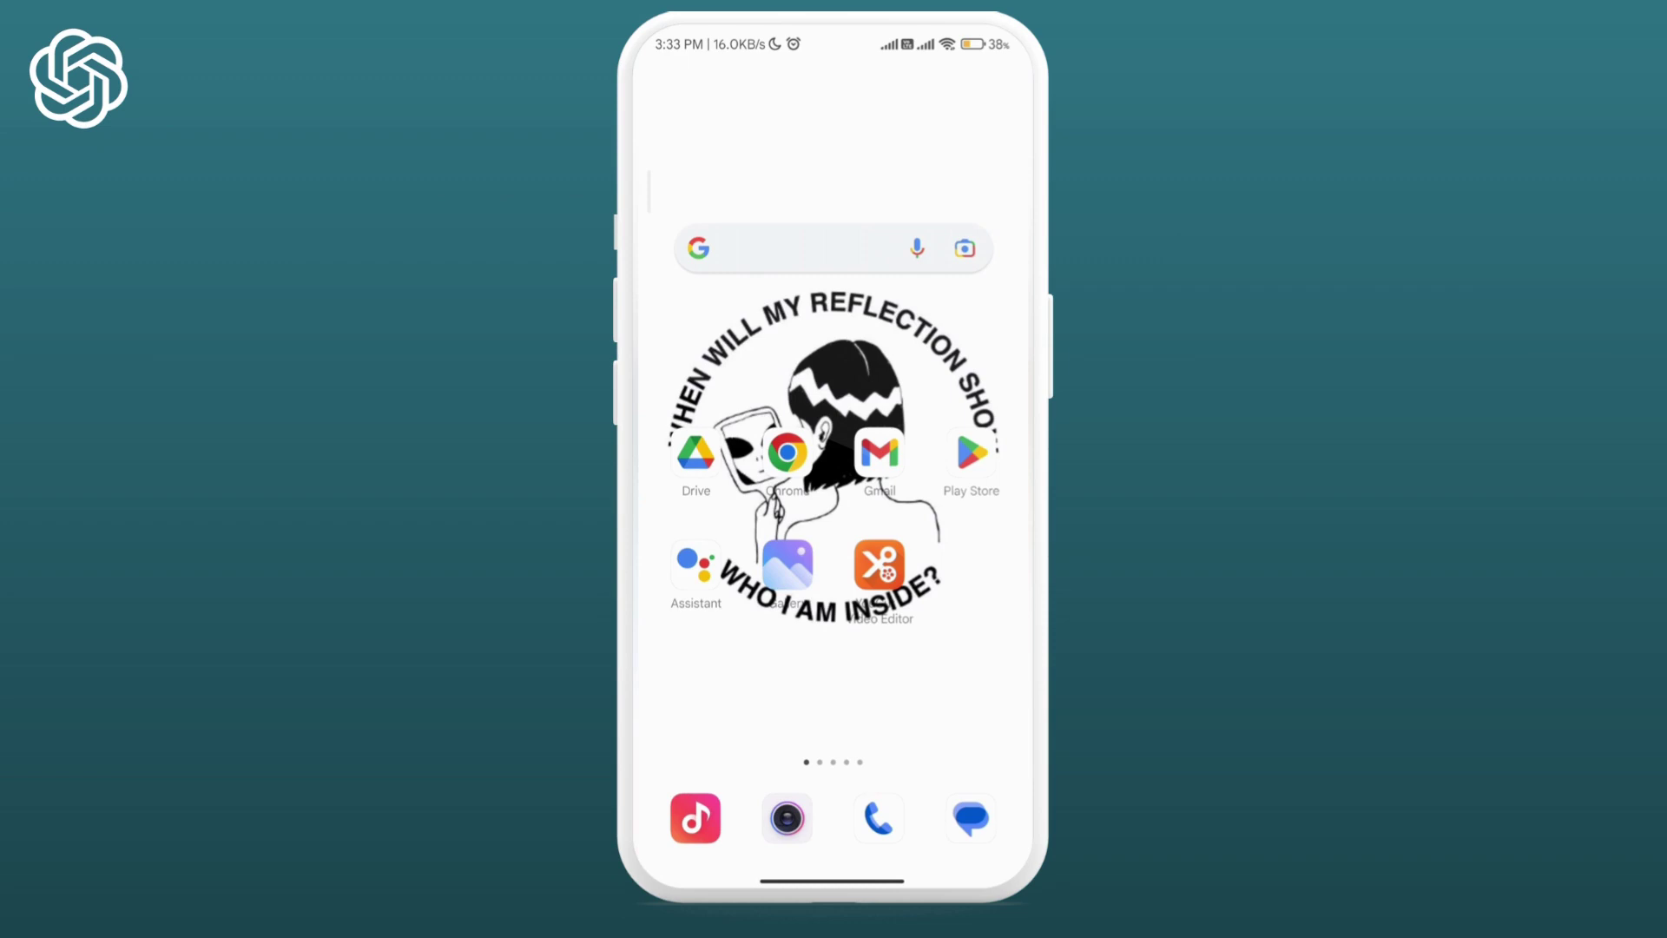
Launch Chrome and go to chat.openai.com.
left_click(787, 453)
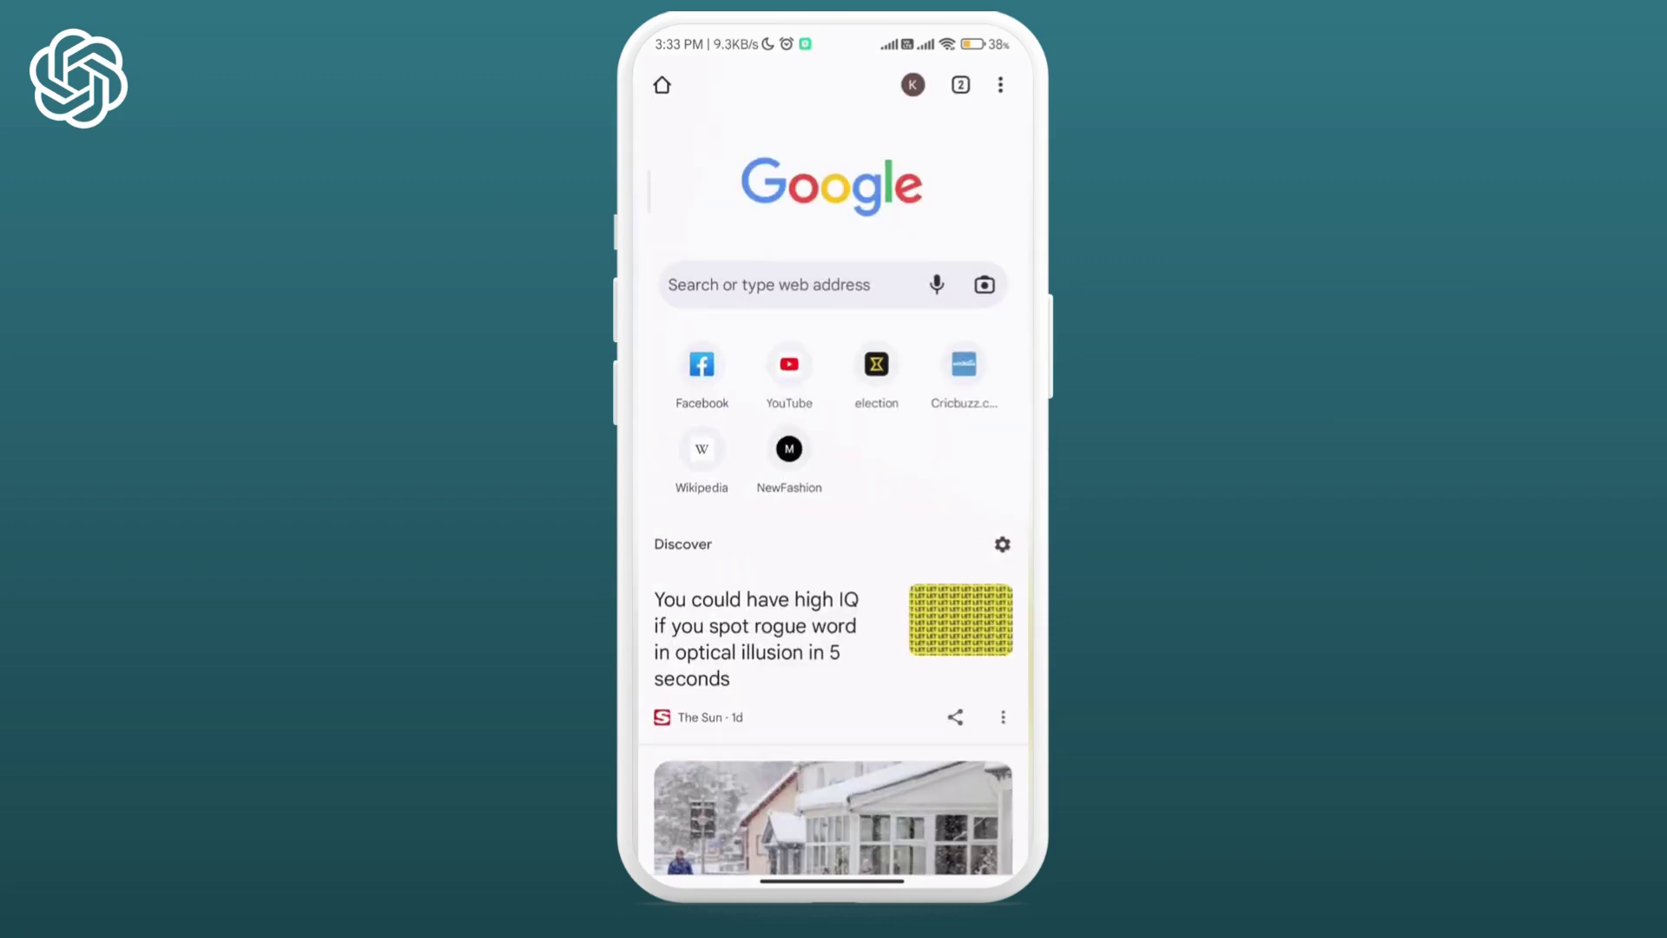
left_click(819, 283)
type("chat.op")
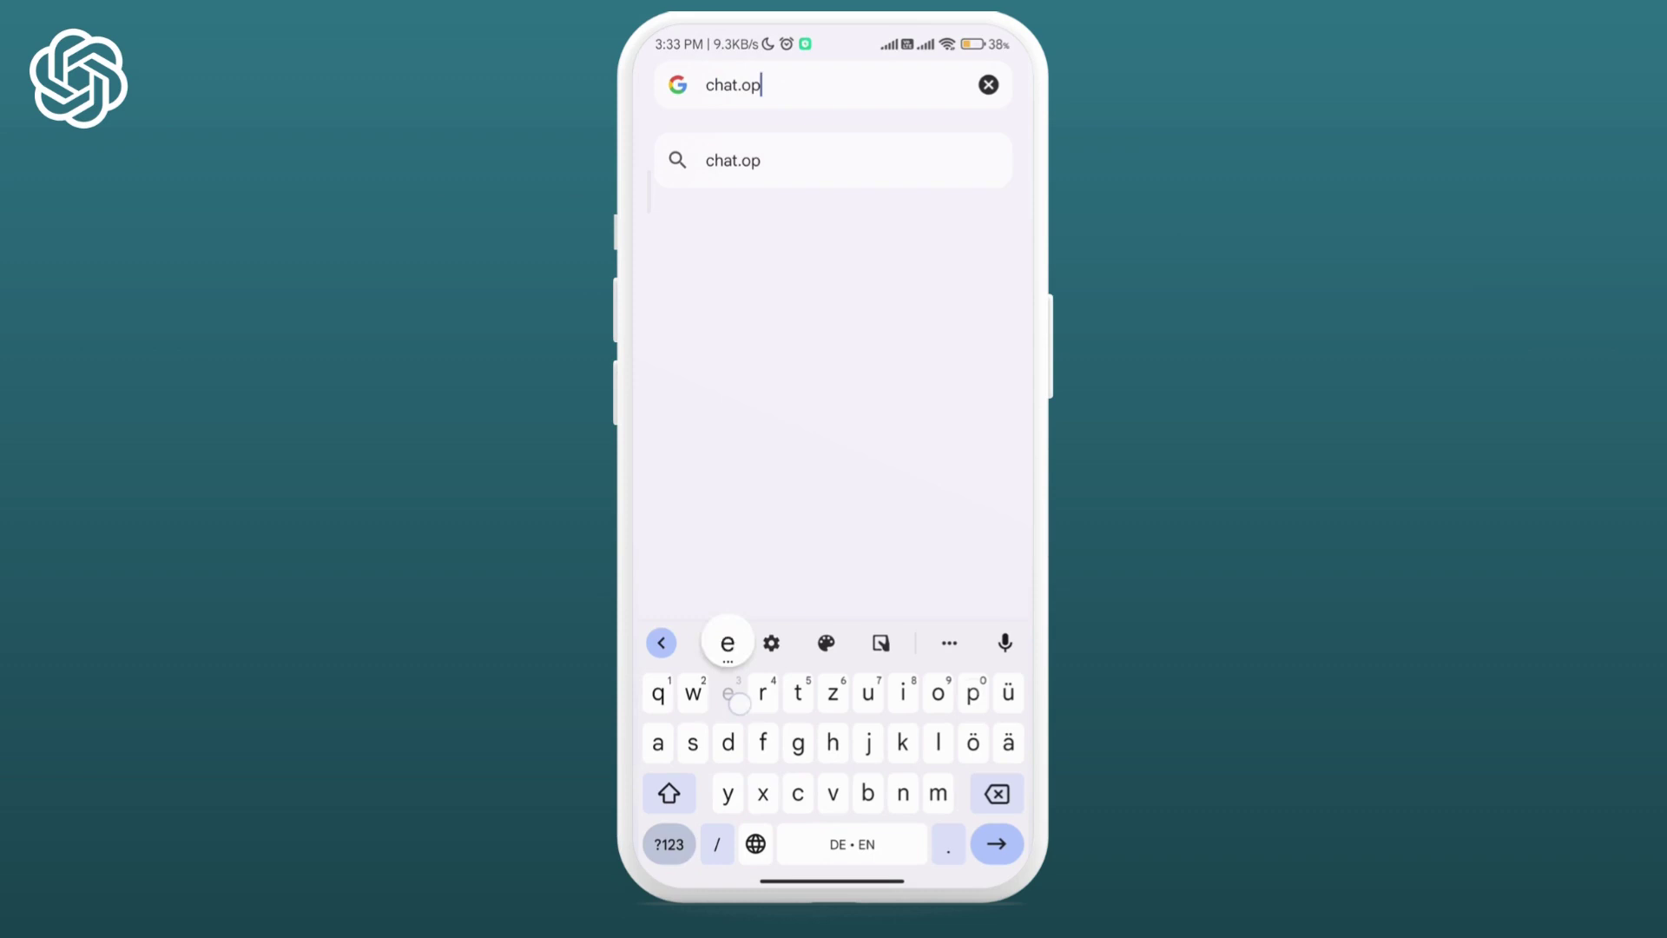
type("enai.com")
key("Return")
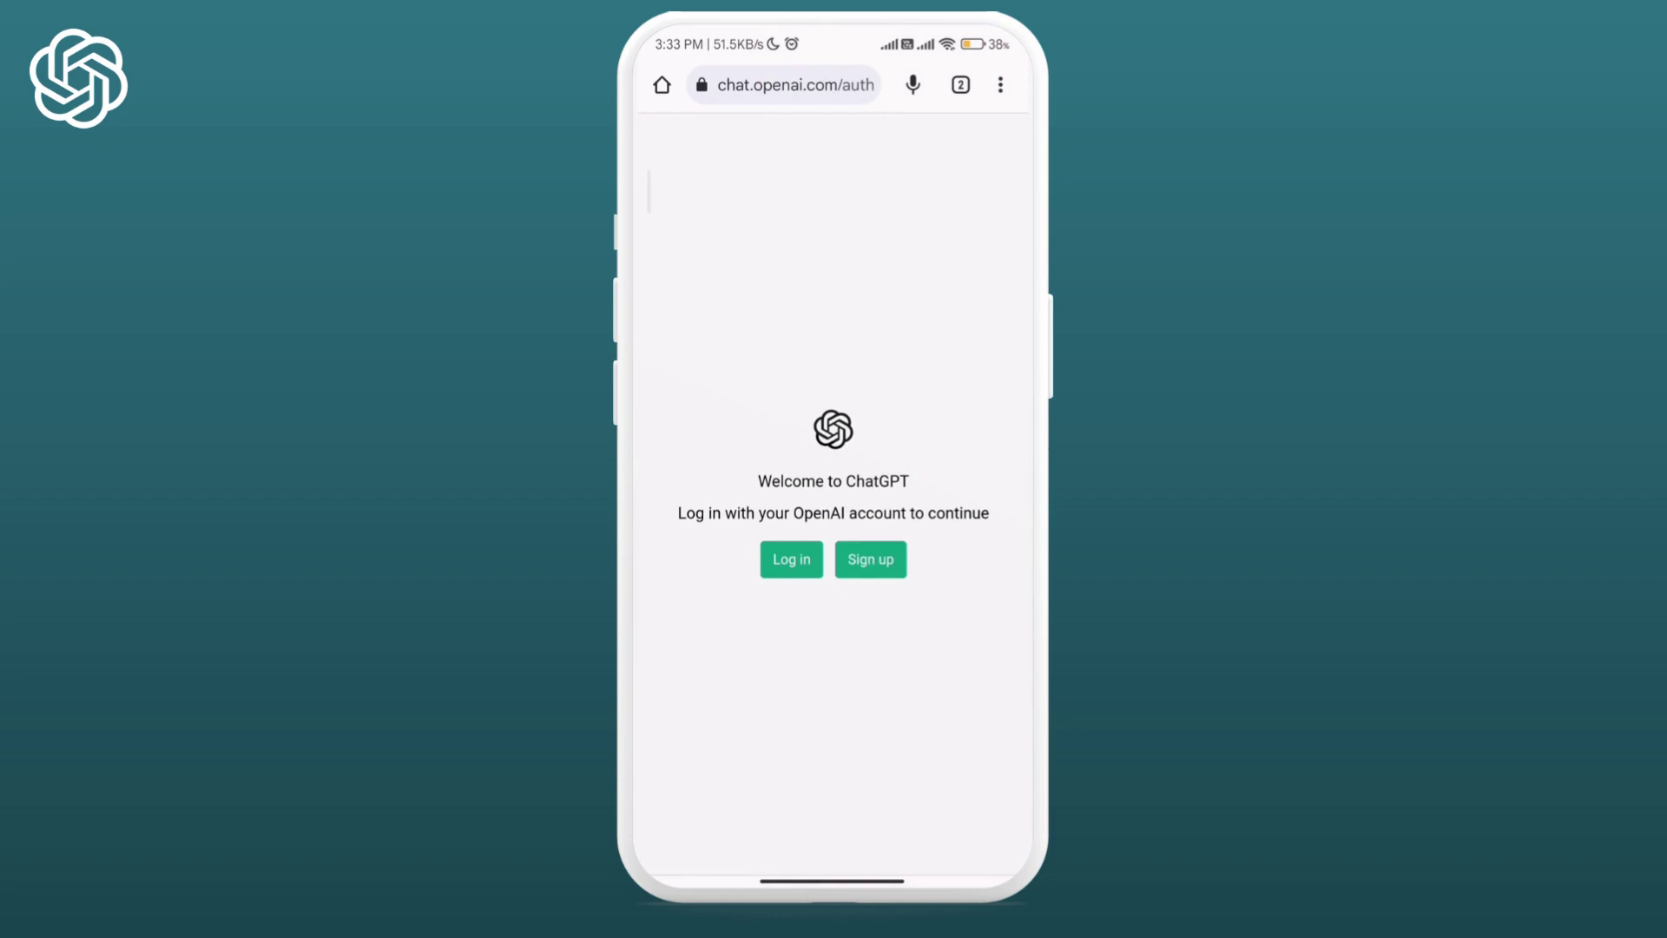
Choose Log in on the ChatGPT welcome page and select the Email address field.
left_click(790, 559)
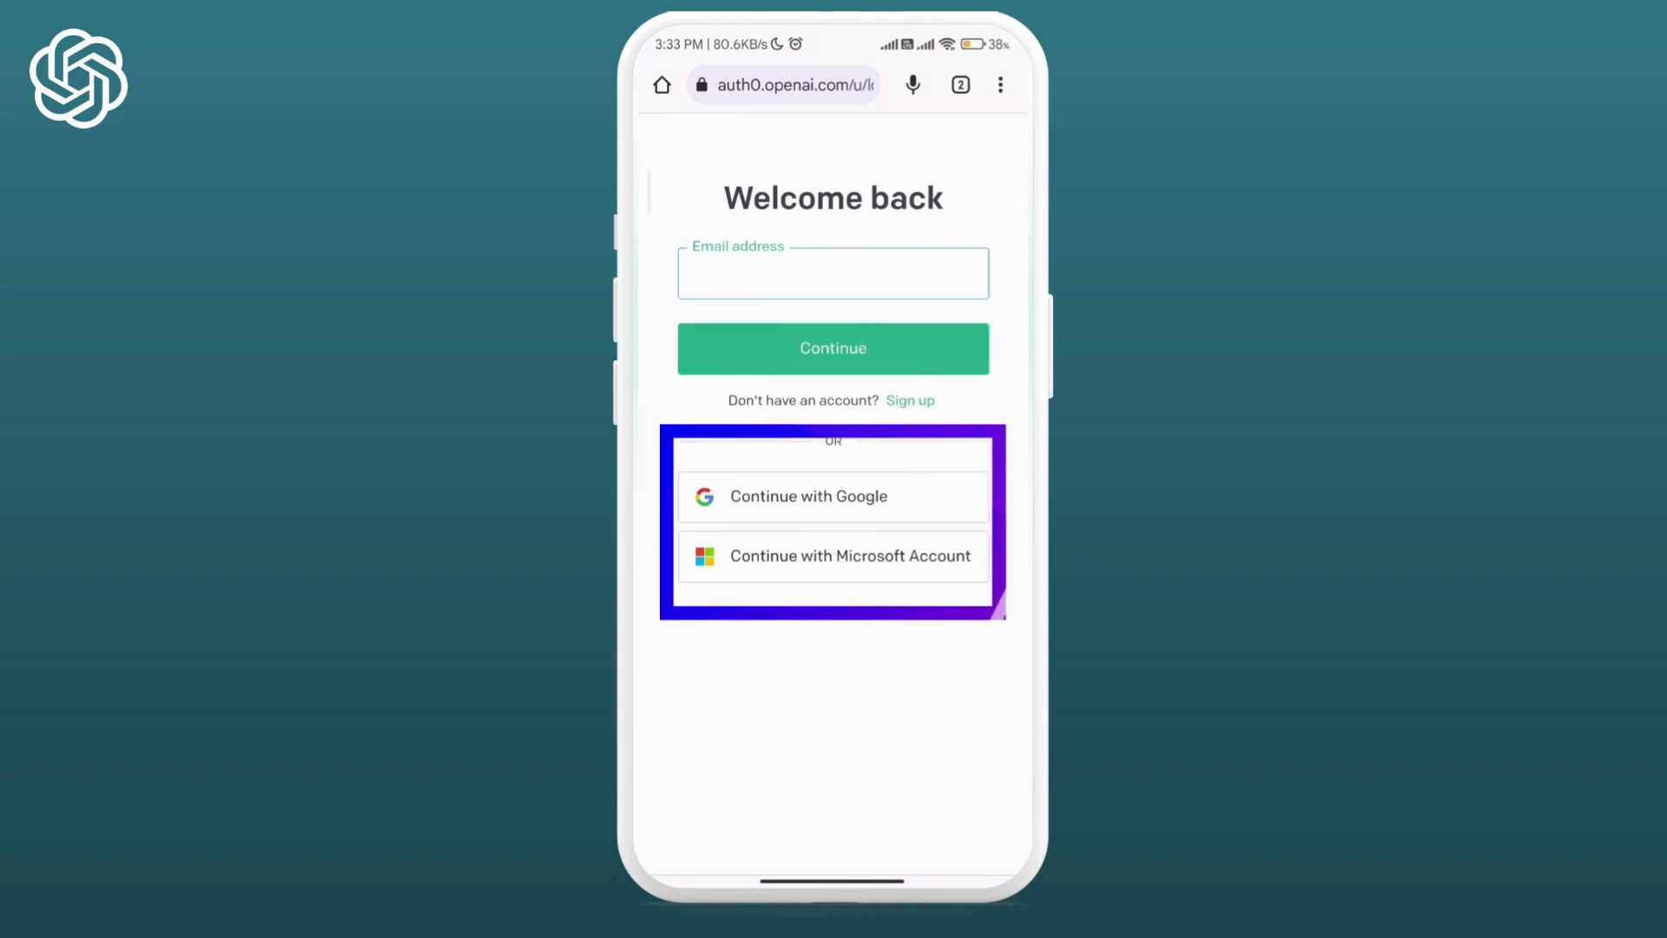
left_click(894, 492)
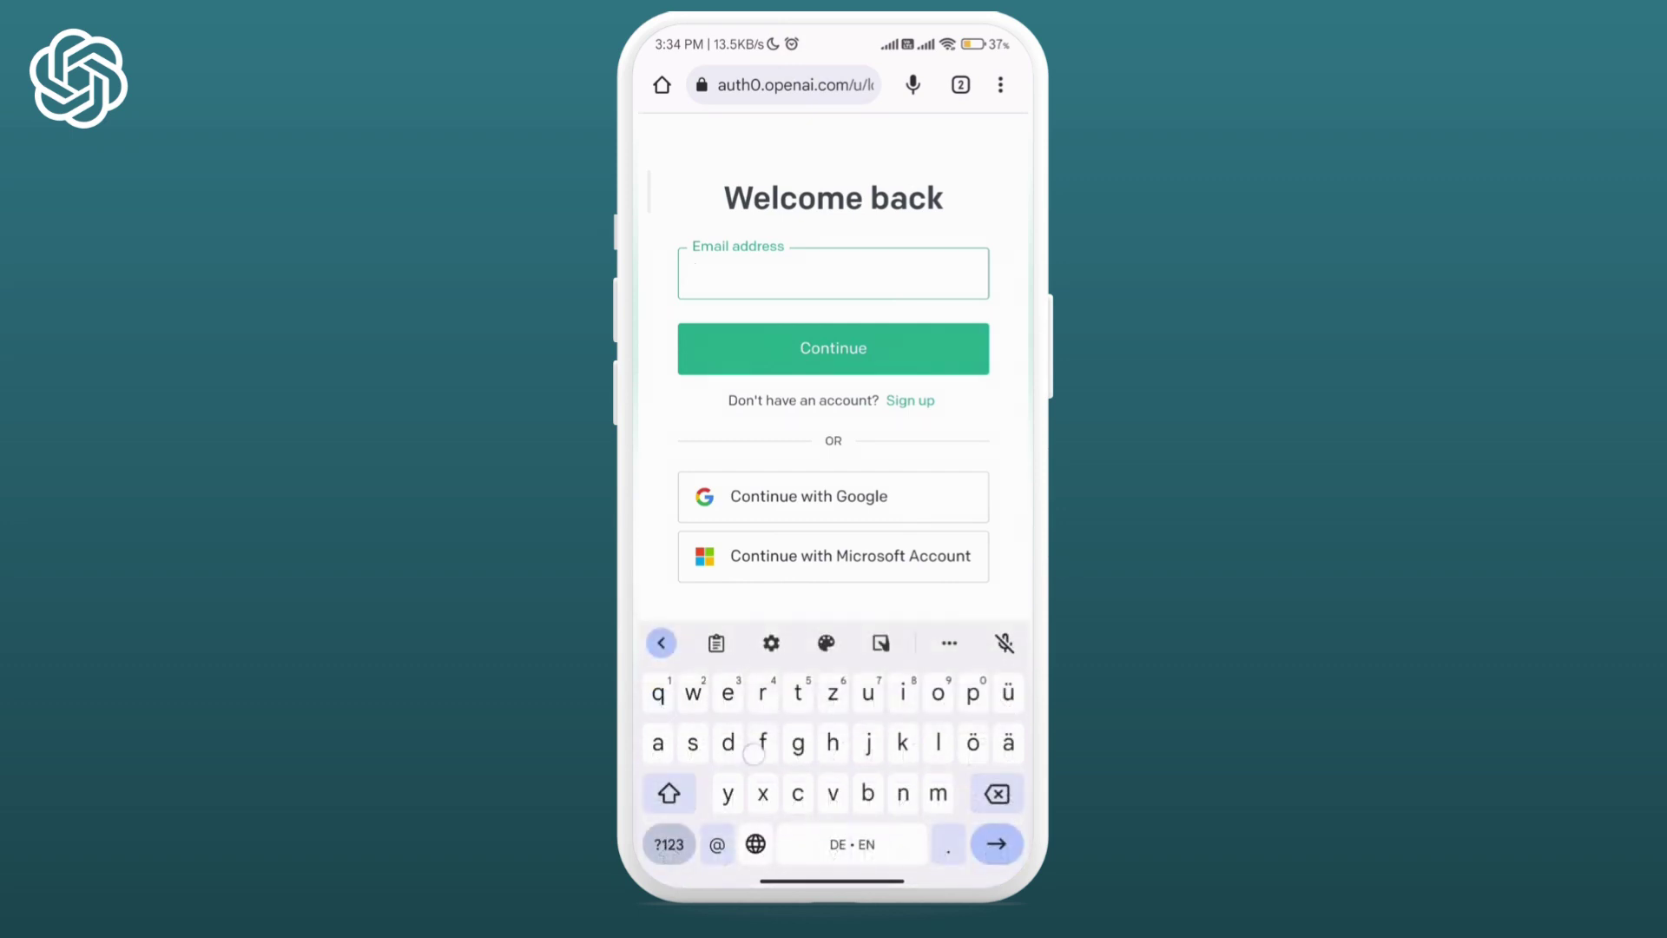
type("frozen")
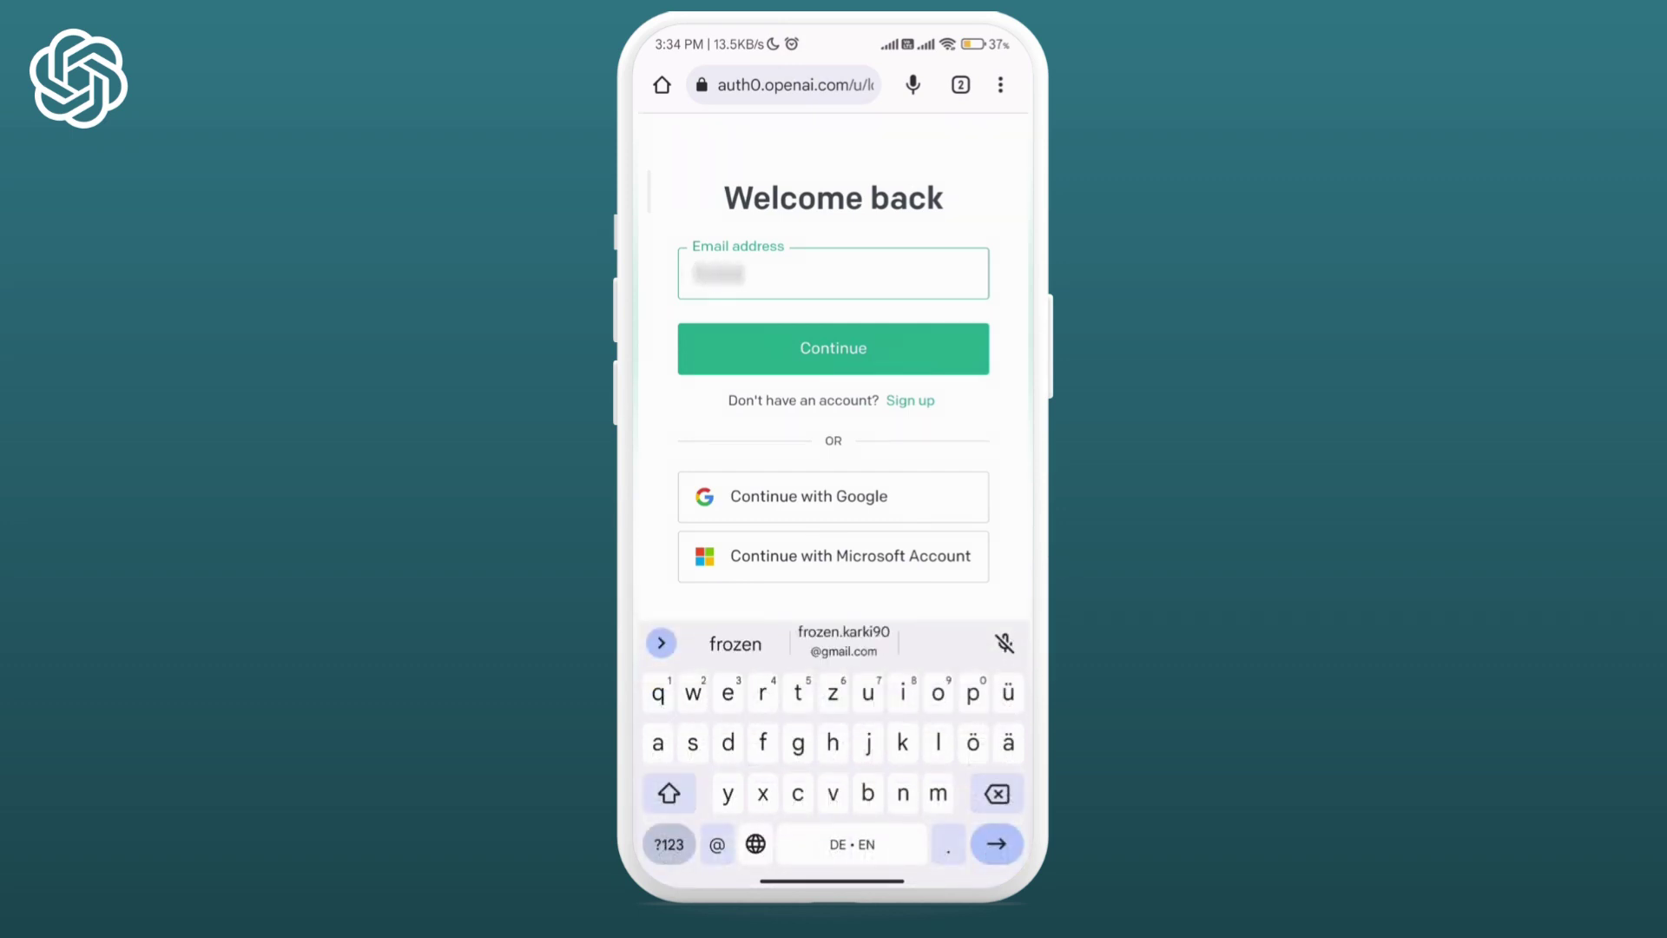
Submit the suggested account email and move on to the Password field.
left_click(827, 640)
key("Return")
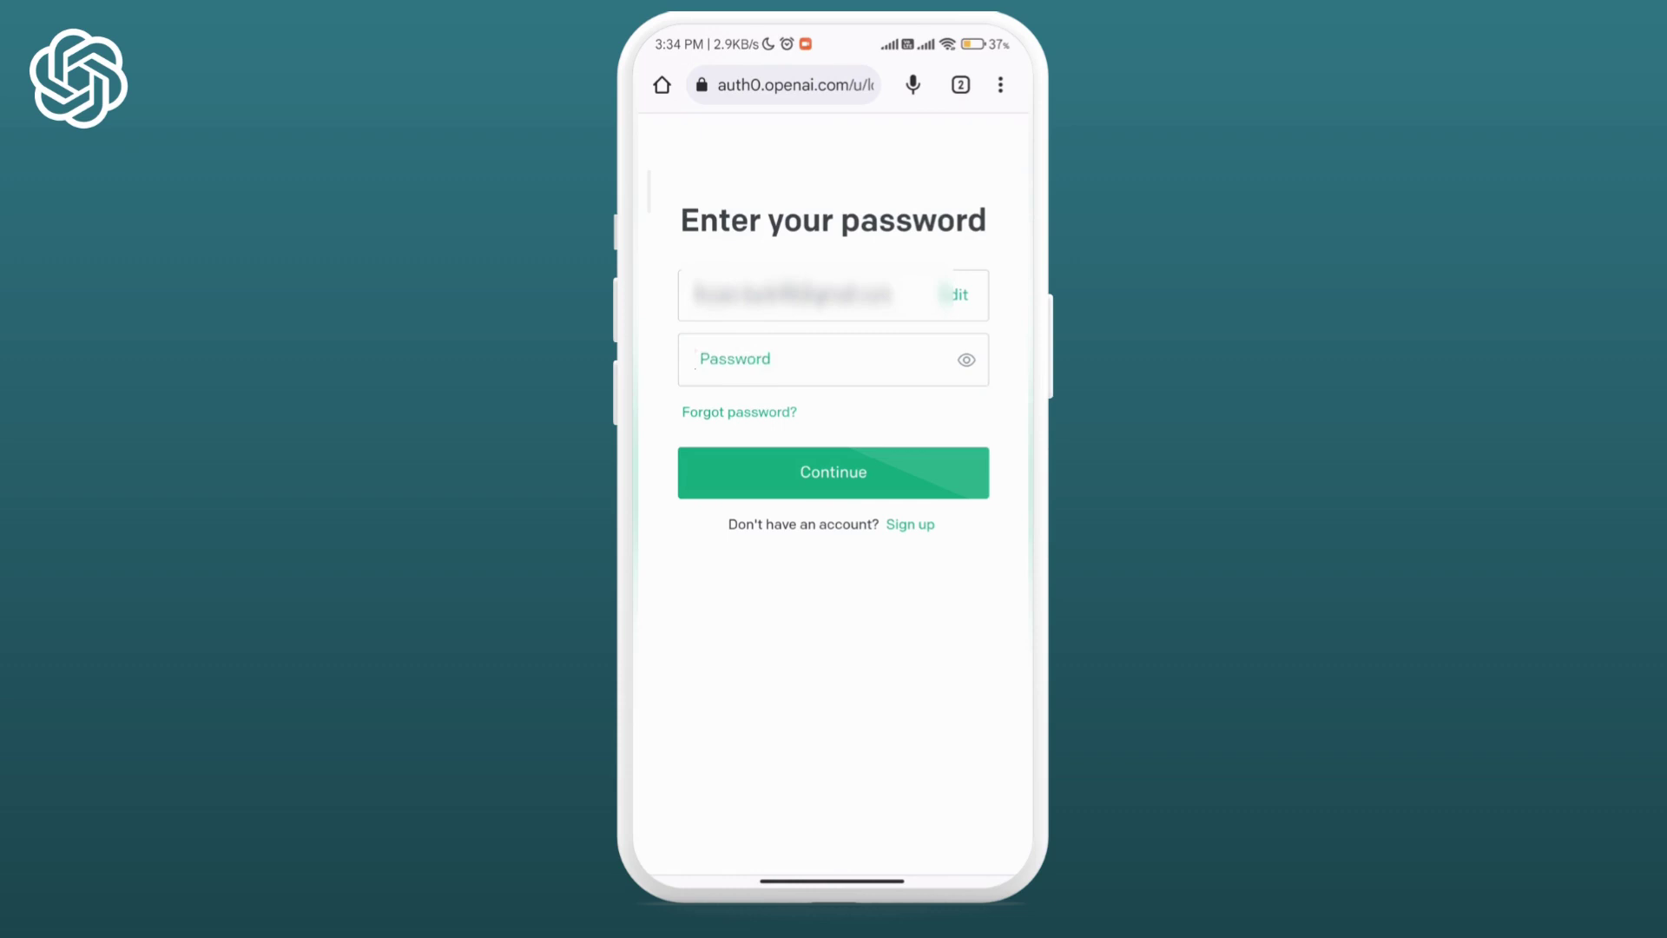
left_click(892, 359)
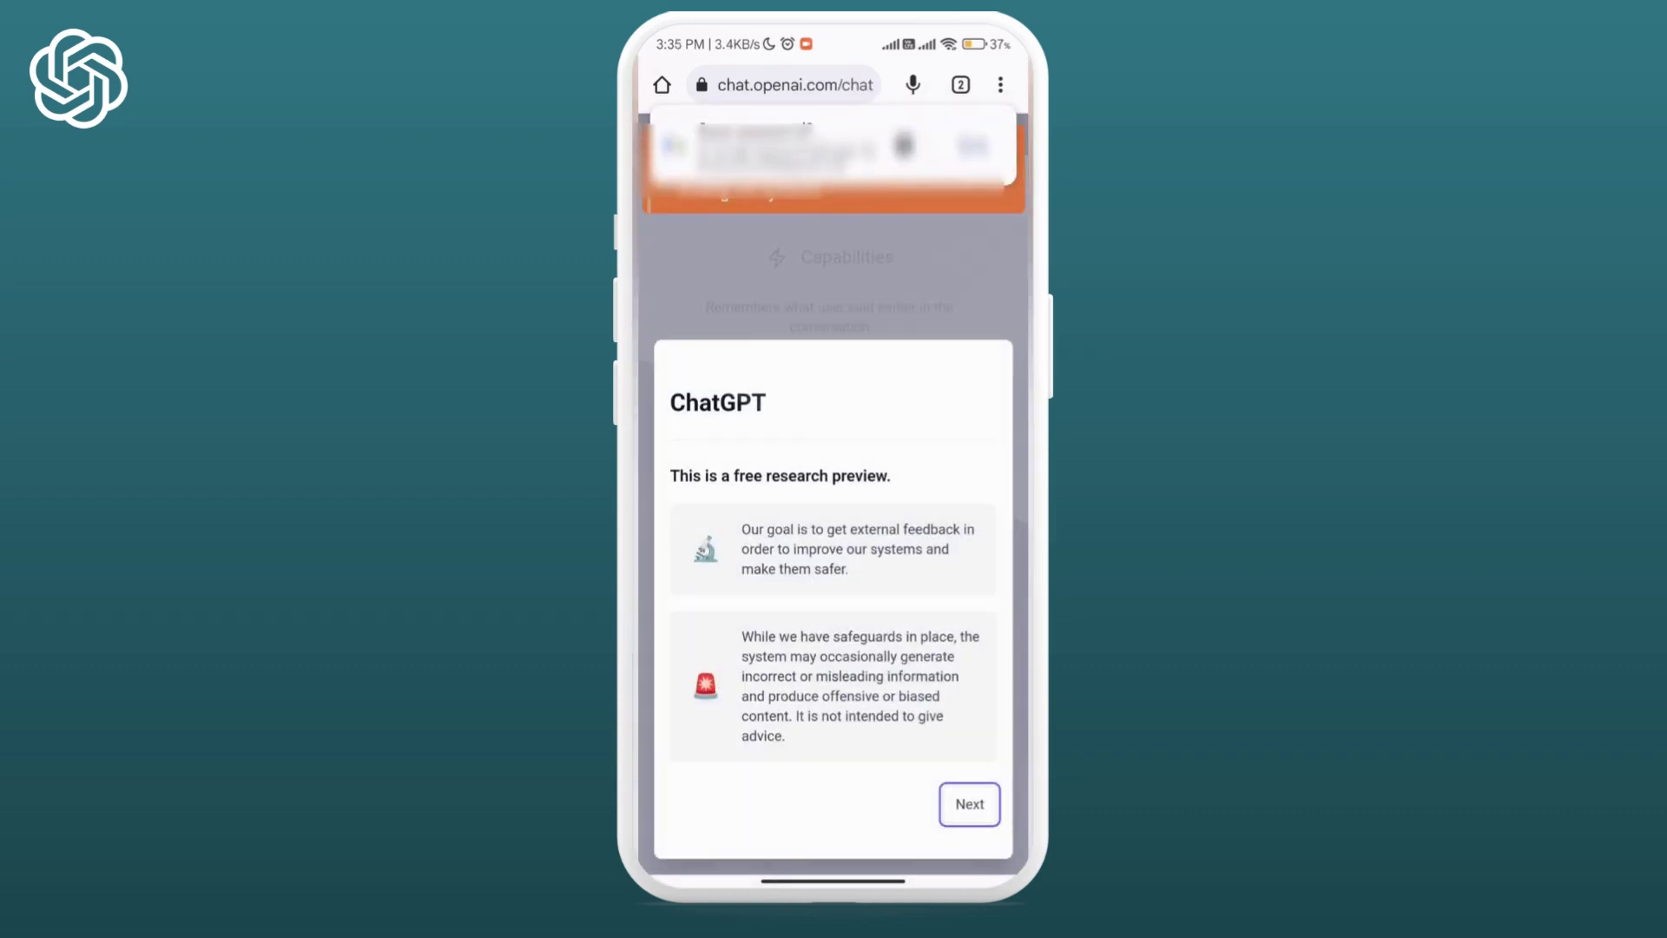
Step through the introduction dialog with Next and Done, then hide the keyboard.
left_click(969, 804)
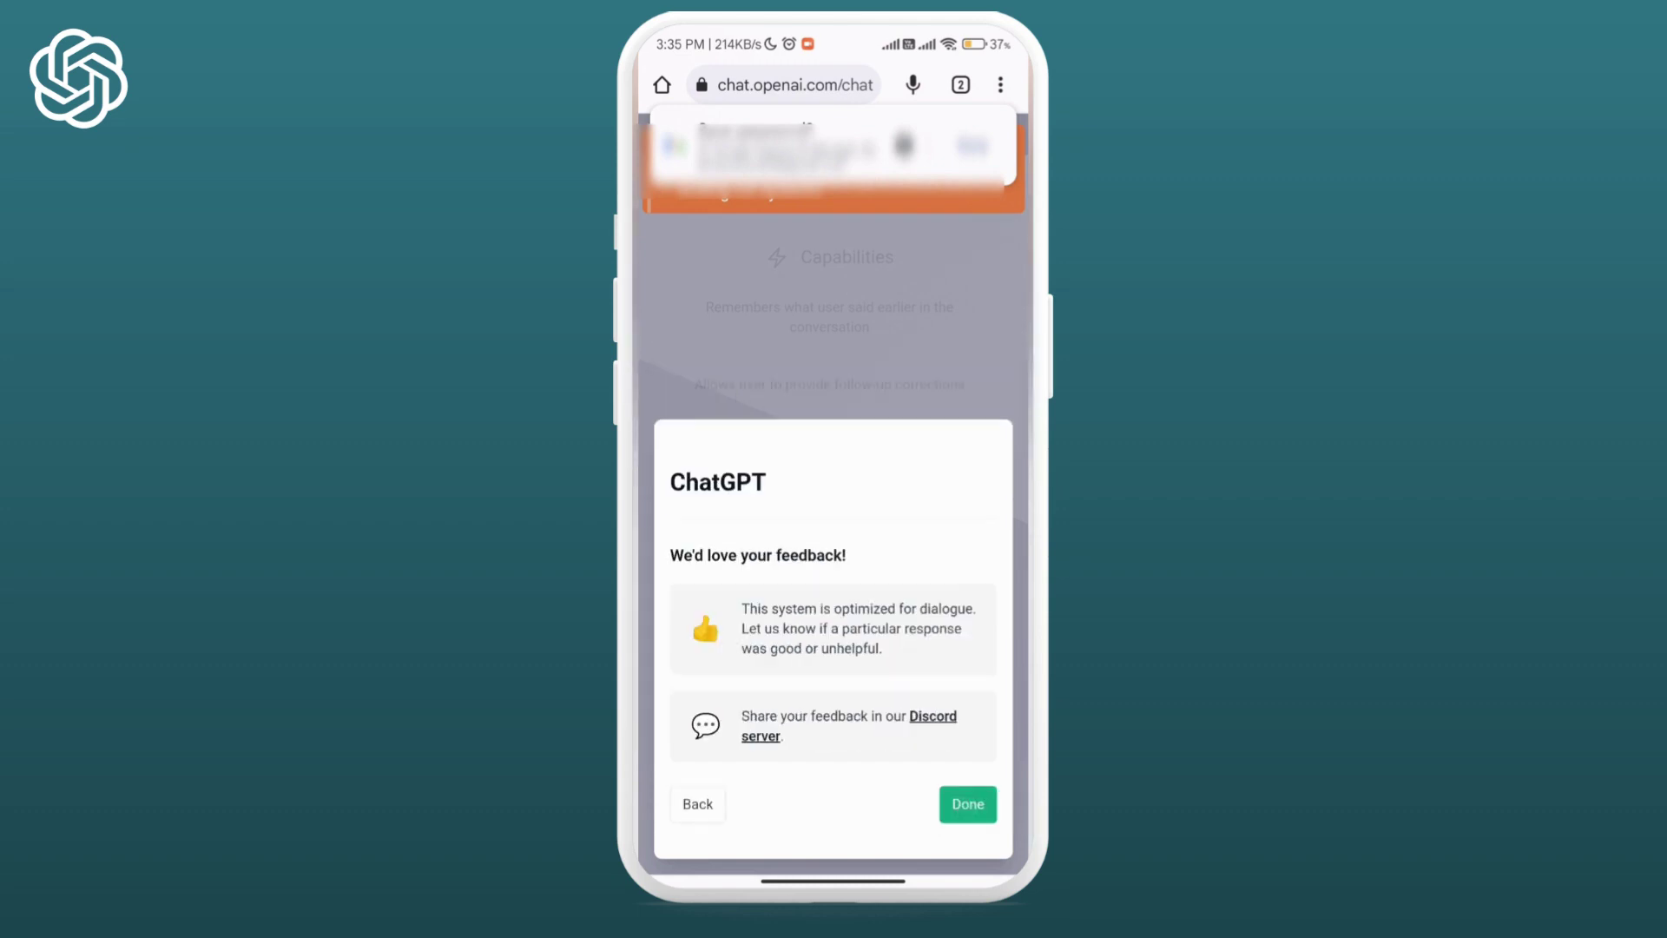
left_click(967, 804)
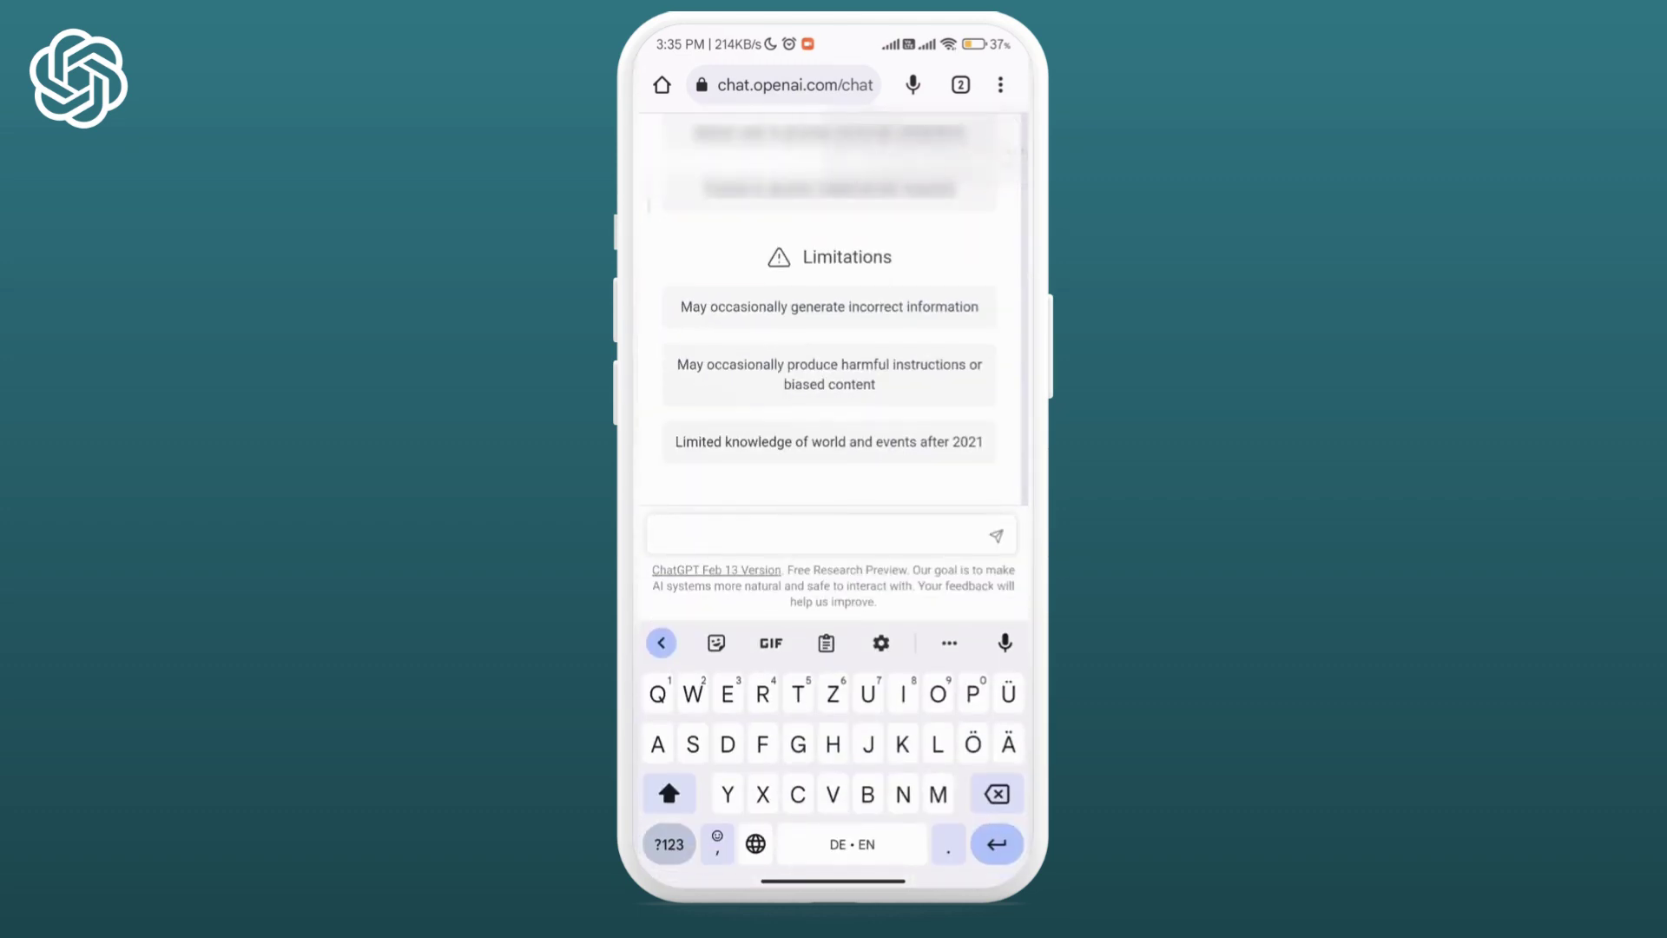
scroll(919, 475, "up", 5)
key("Escape")
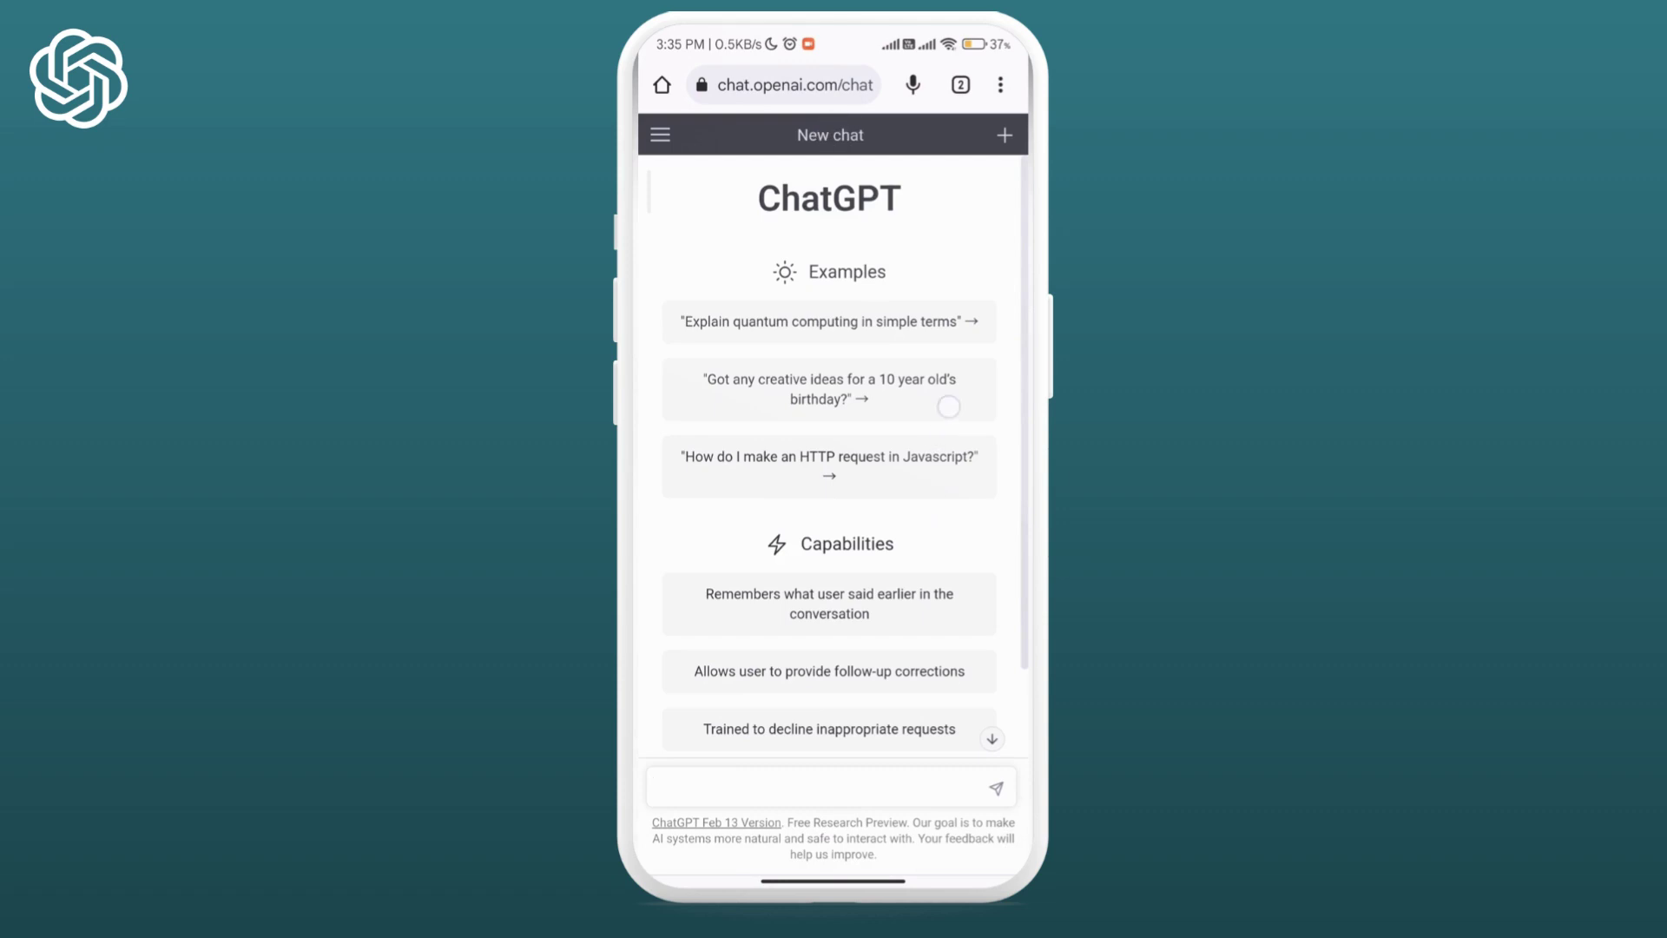